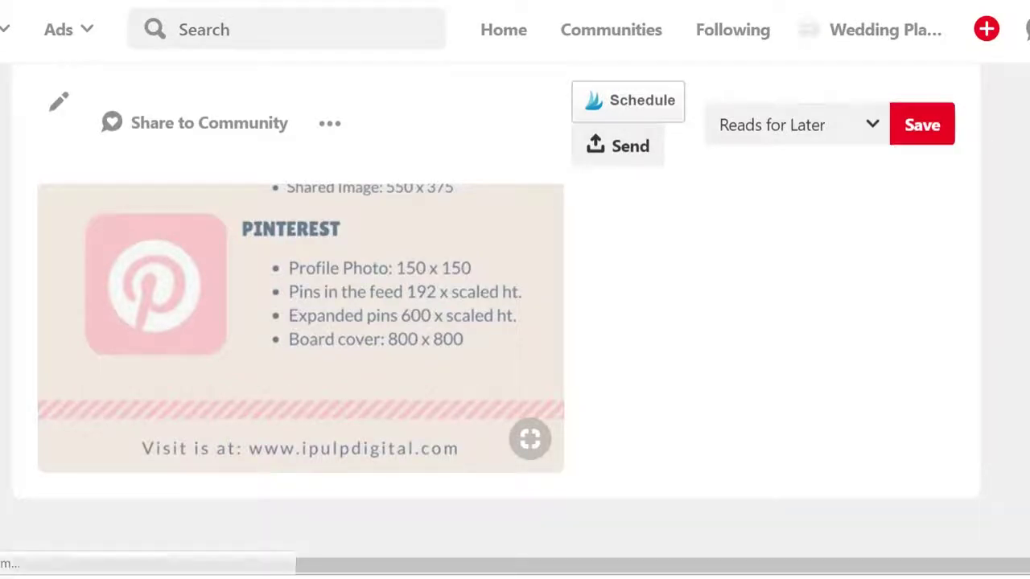
- Leave the image-size-guidelines pin and go back to the profile's 45-board list
key("alt+Left")
key("alt+Left")
scroll(708, 407, "up", 1)
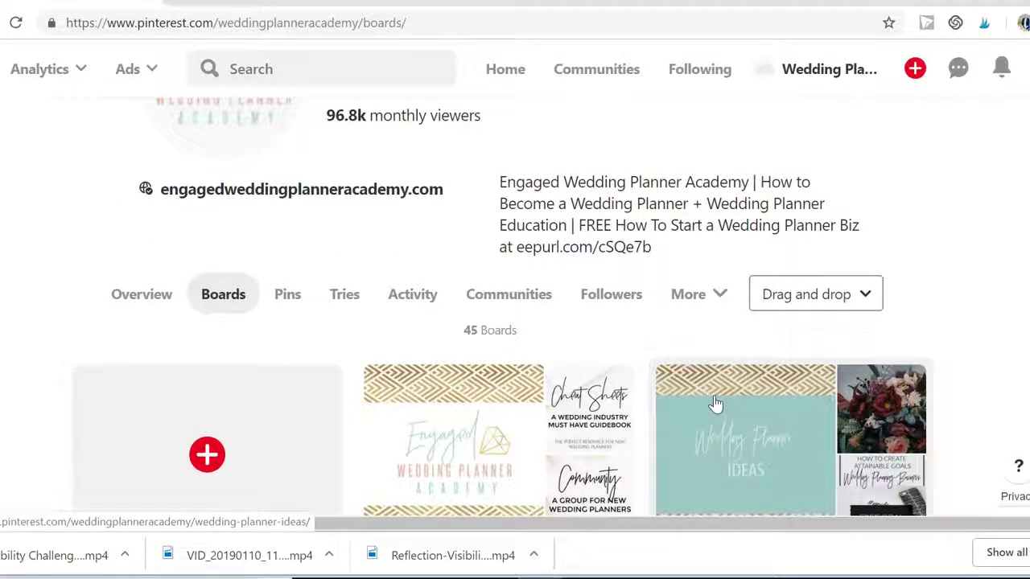
scroll(752, 362, "down", 2)
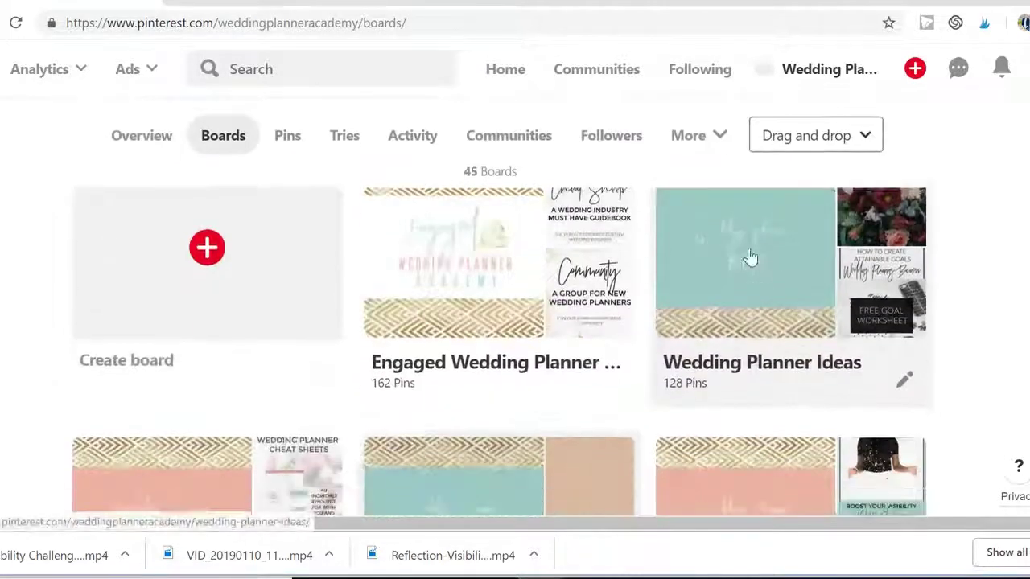
left_click(731, 256)
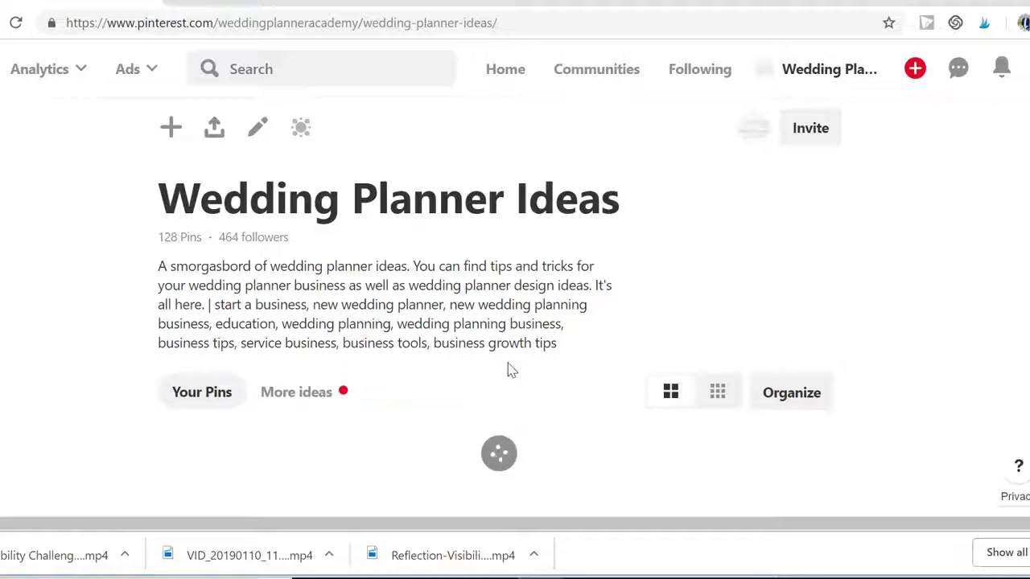
scroll(612, 362, "down", 2)
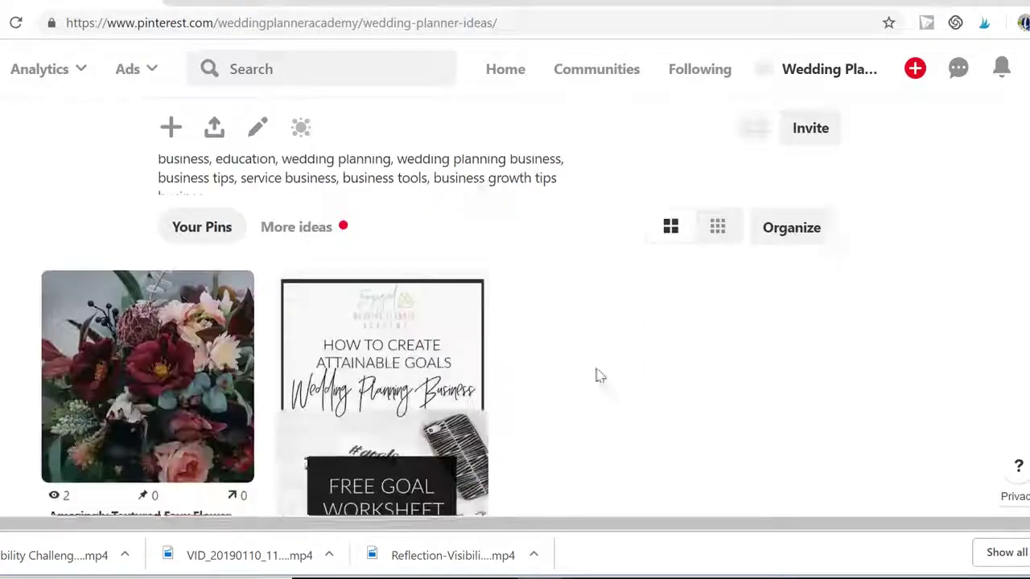
scroll(531, 358, "down", 2)
scroll(471, 346, "down", 4)
scroll(471, 355, "down", 3)
scroll(472, 354, "down", 3)
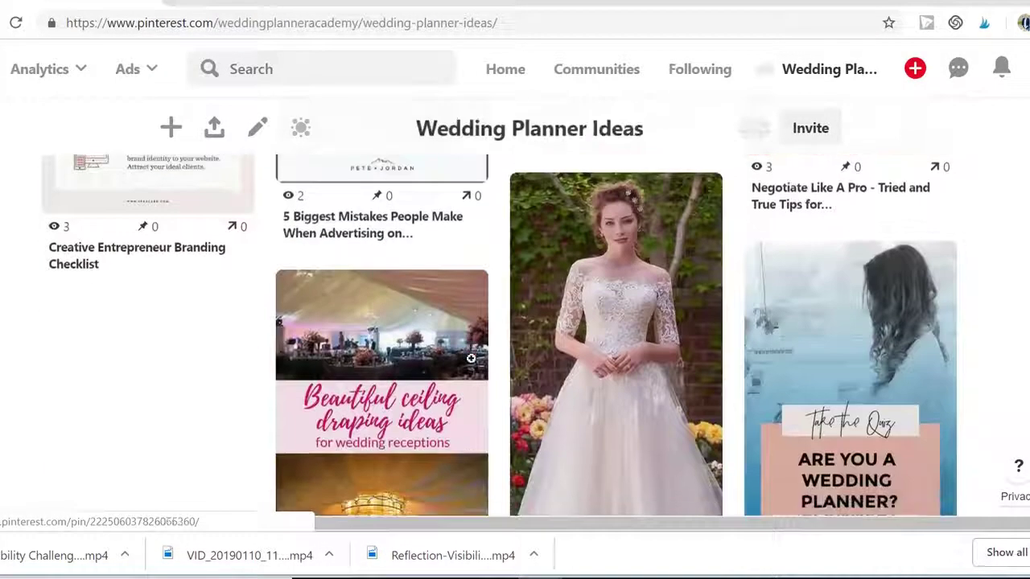
scroll(470, 353, "down", 2)
scroll(416, 269, "down", 3)
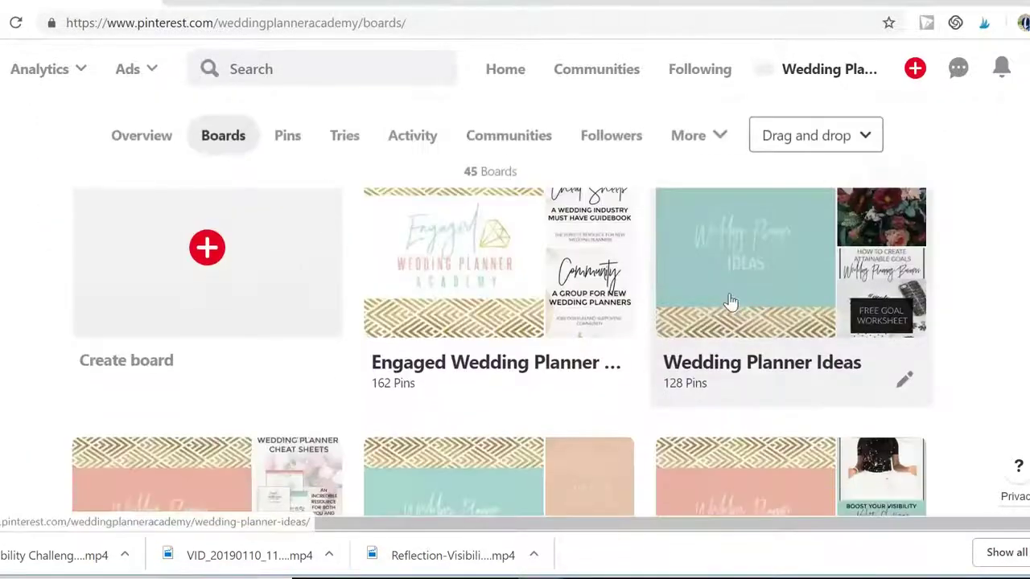
scroll(748, 314, "up", 2)
- Highlight the brand name in the profile description, then scroll down to the boards
scroll(760, 320, "up", 3)
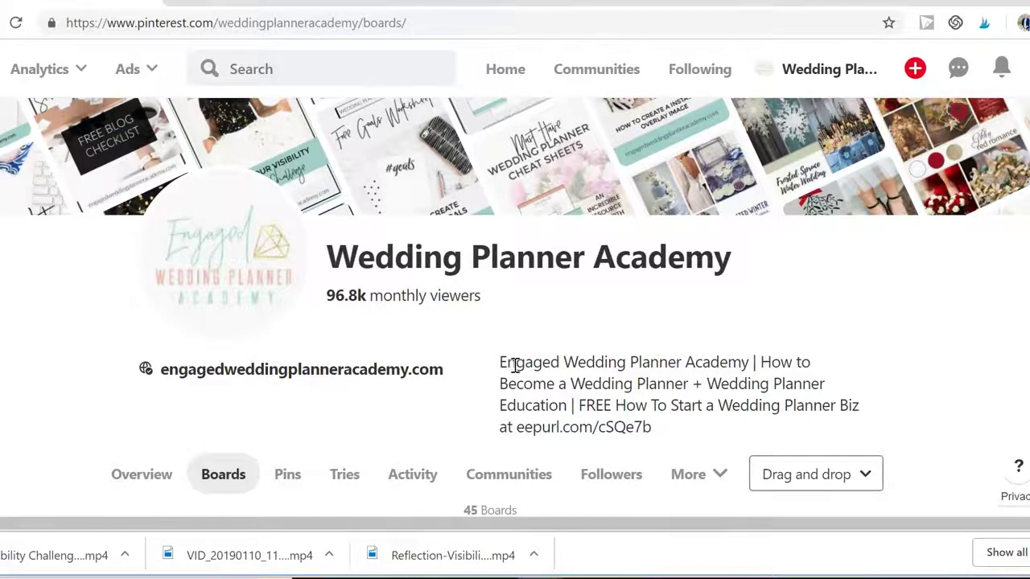
left_click_drag(516, 363, 751, 369)
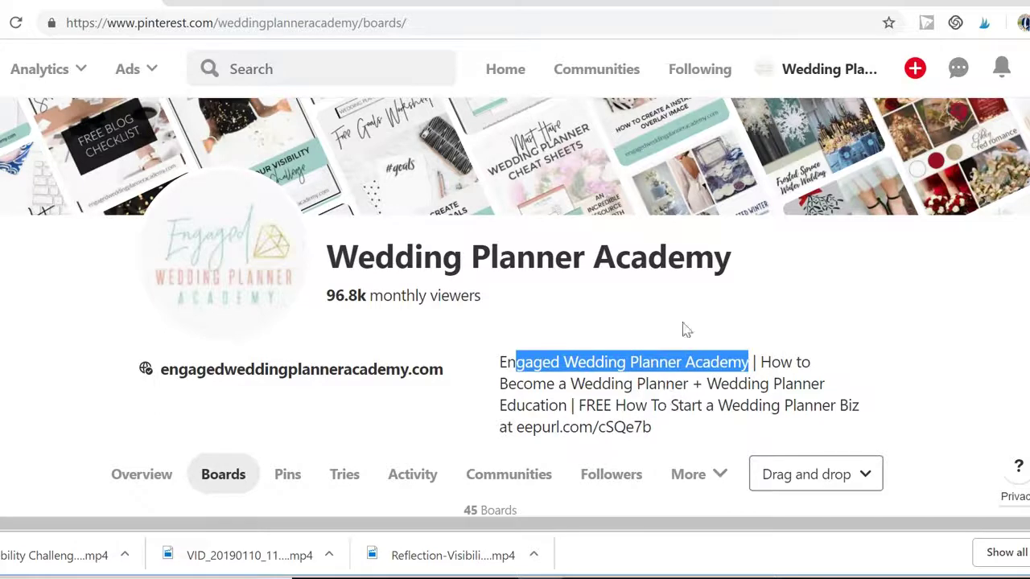
scroll(616, 402, "down", 4)
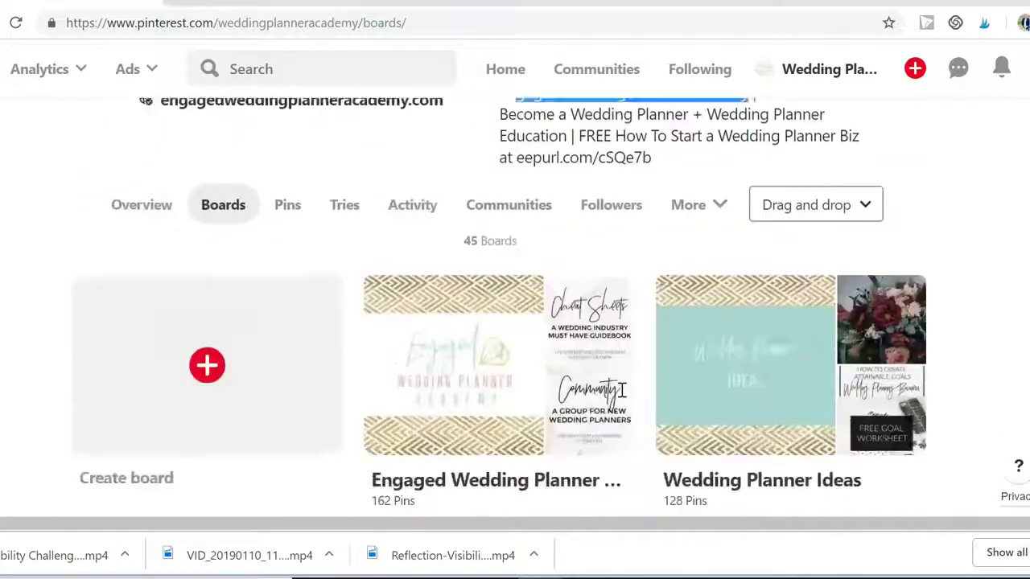
- Open the Engaged Wedding Planner Academy board, highlight its title and description keywords, then go back
left_click(512, 308)
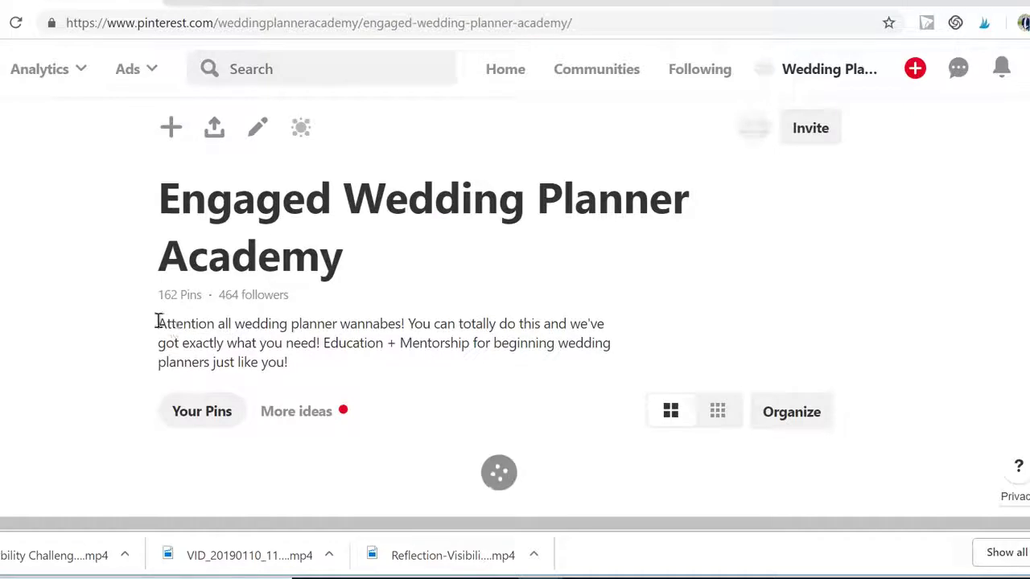
left_click_drag(158, 323, 298, 379)
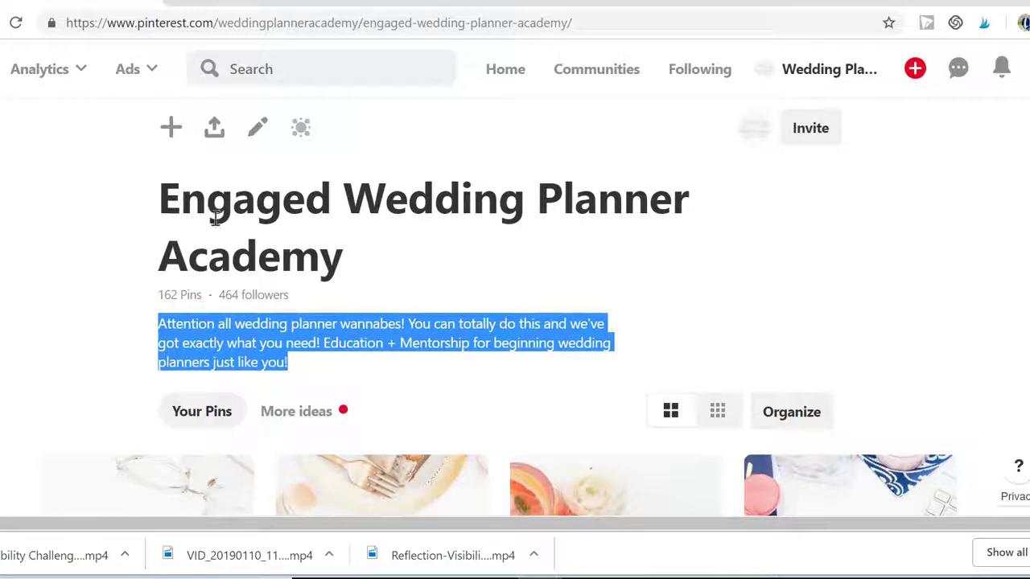
left_click_drag(163, 195, 352, 268)
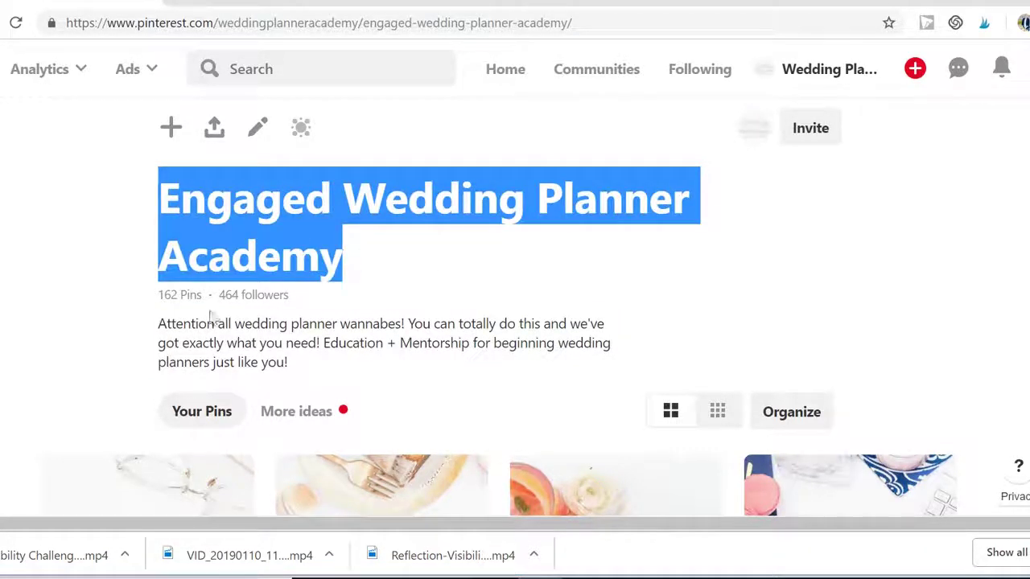
left_click_drag(158, 325, 308, 370)
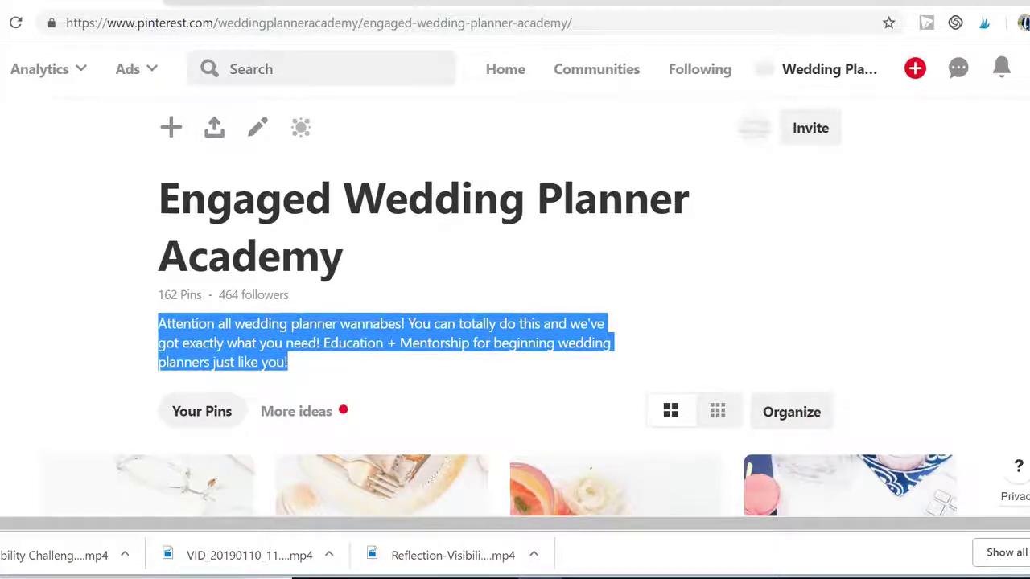
left_click(4, 22)
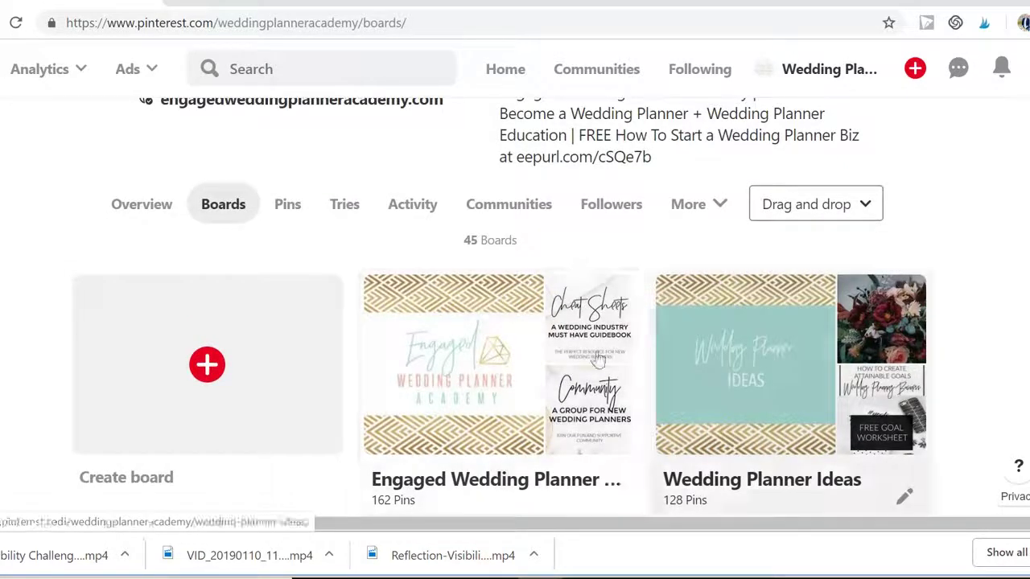
scroll(751, 369, "down", 4)
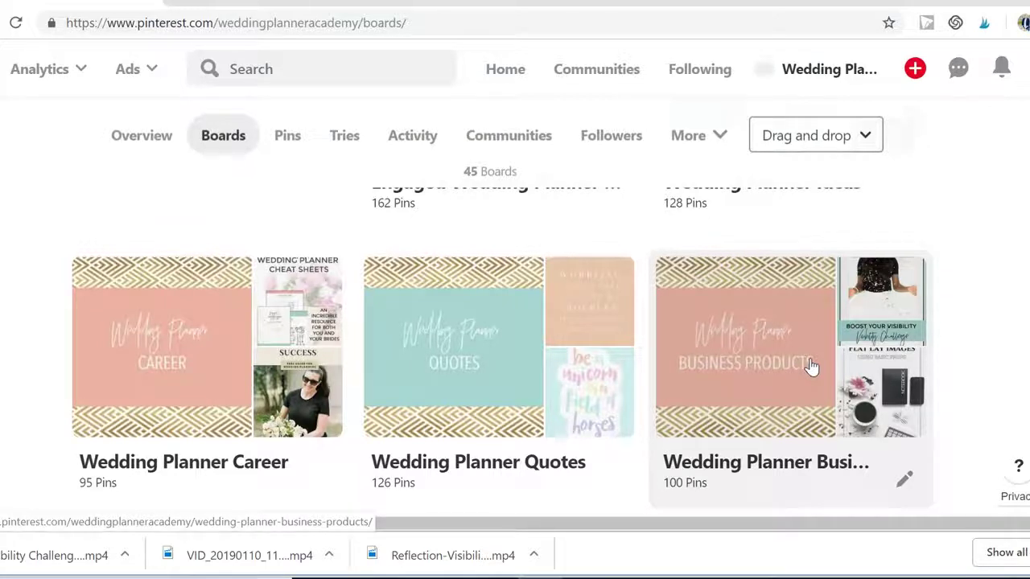
scroll(783, 334, "down", 1)
scroll(795, 336, "down", 2)
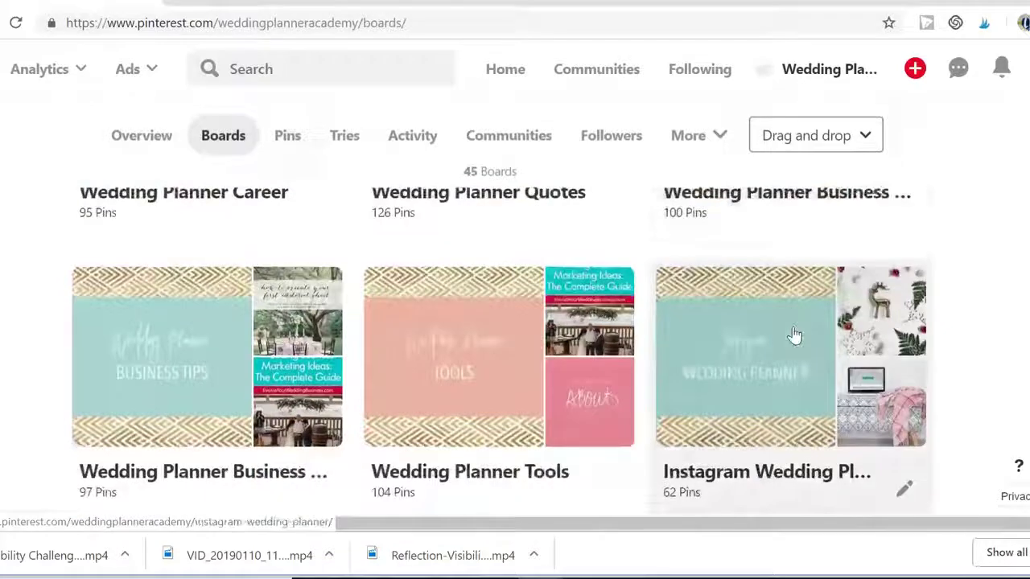
scroll(794, 335, "down", 2)
scroll(794, 336, "down", 1)
scroll(794, 335, "down", 2)
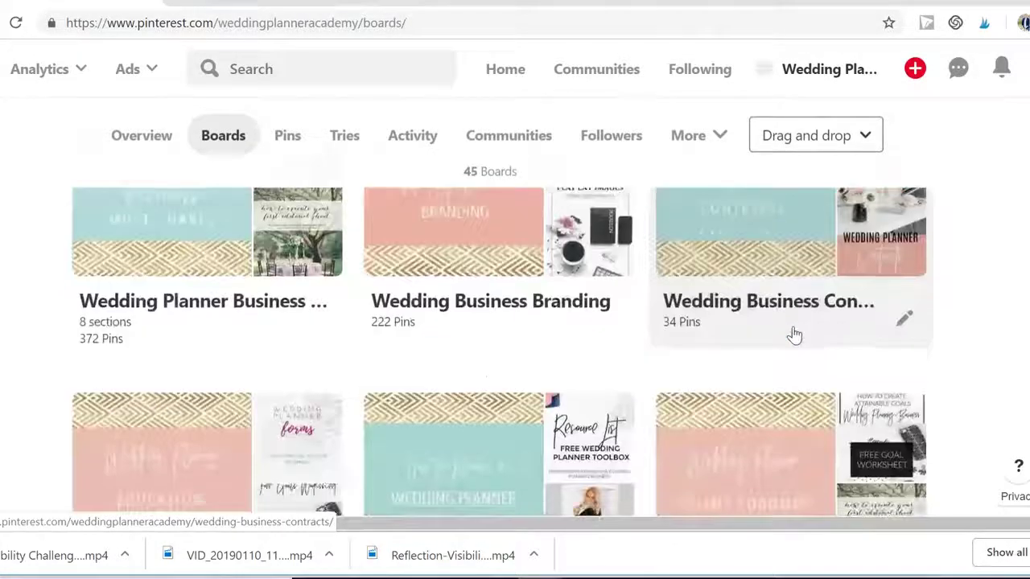
scroll(795, 336, "down", 2)
scroll(795, 336, "up", 2)
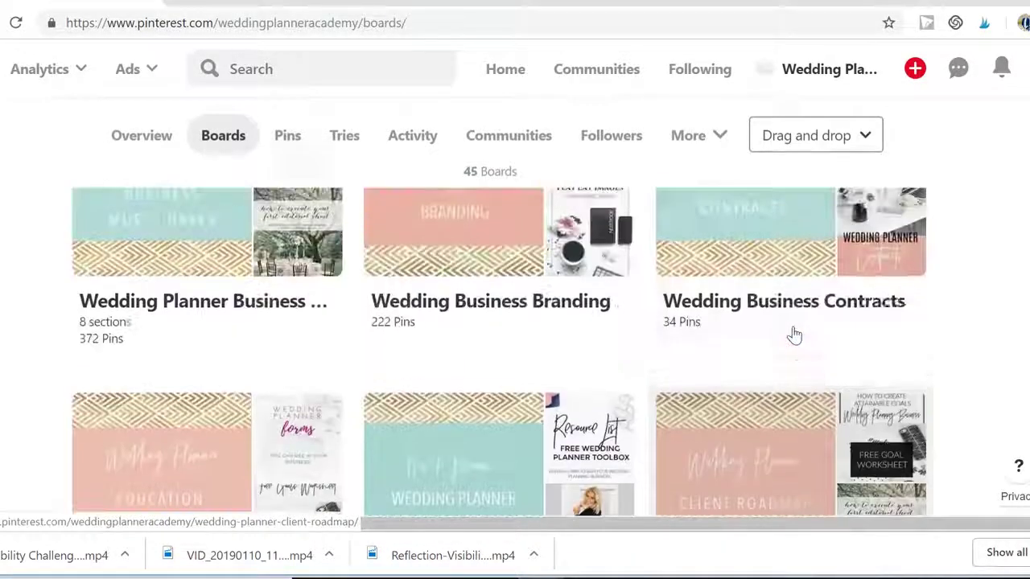
scroll(794, 335, "up", 2)
scroll(794, 336, "up", 2)
scroll(794, 336, "up", 2)
scroll(794, 336, "up", 2)
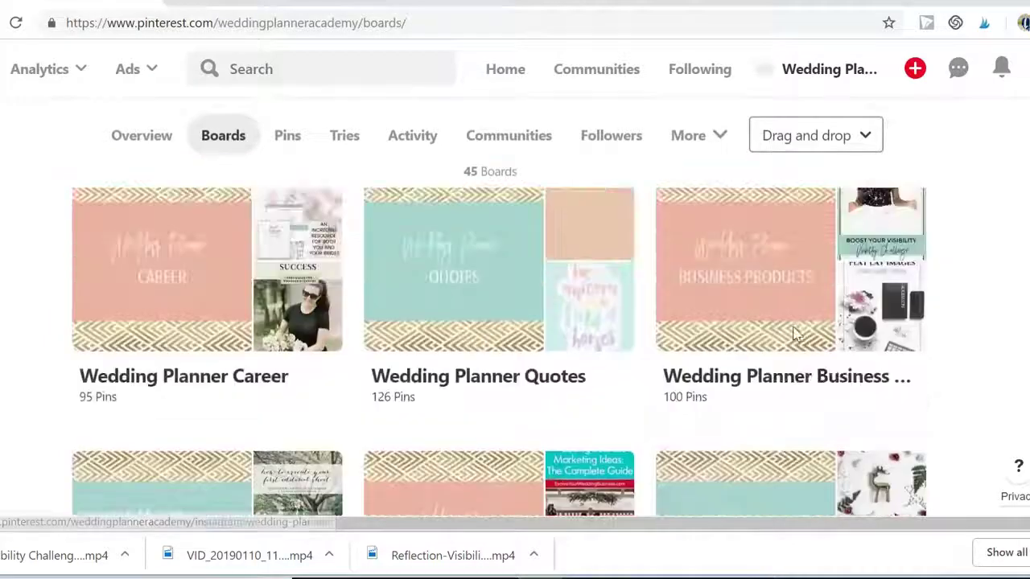
scroll(794, 336, "up", 1)
scroll(794, 335, "up", 2)
scroll(795, 335, "up", 2)
scroll(794, 335, "up", 1)
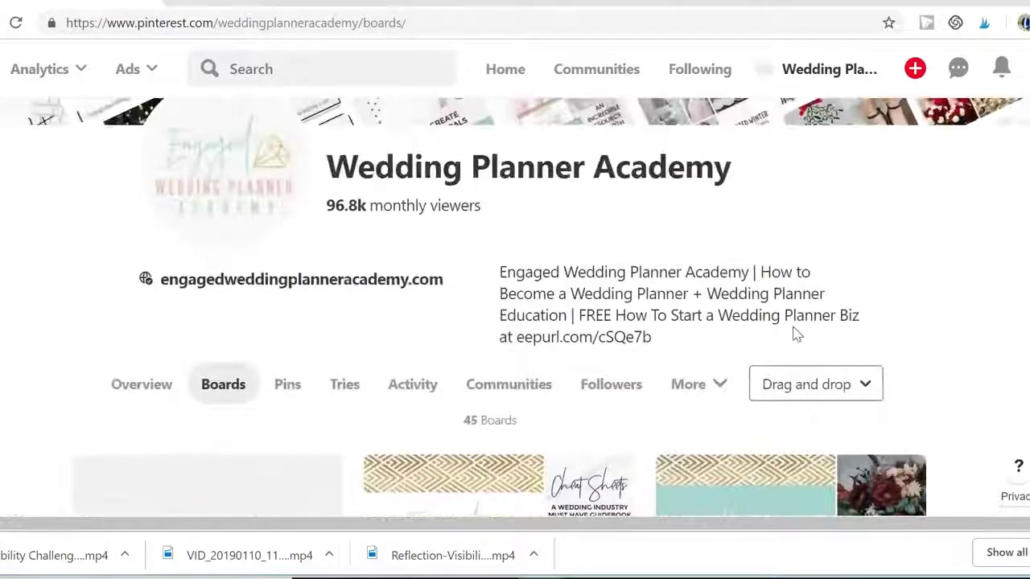
scroll(725, 257, "up", 2)
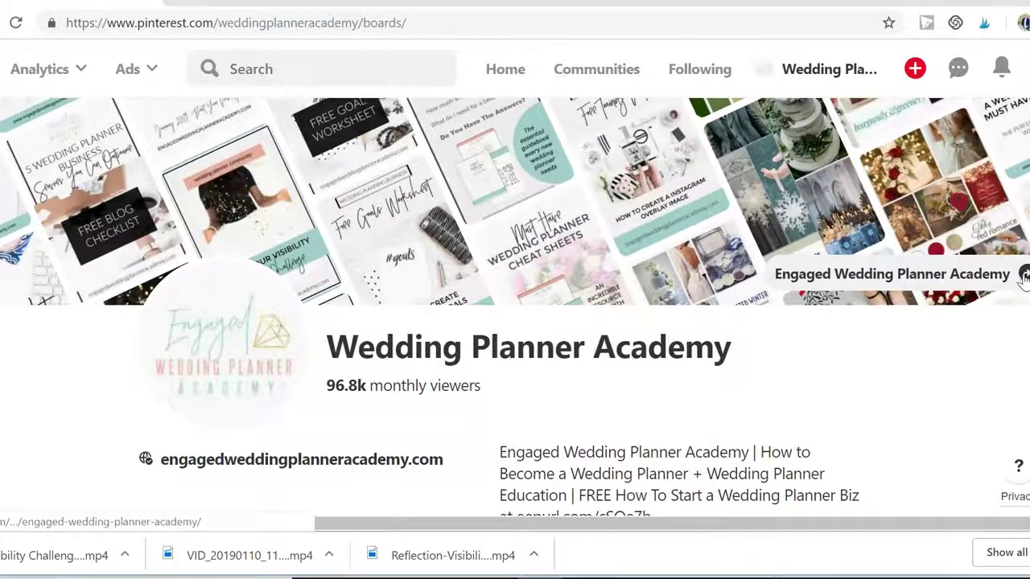
scroll(741, 322, "down", 4)
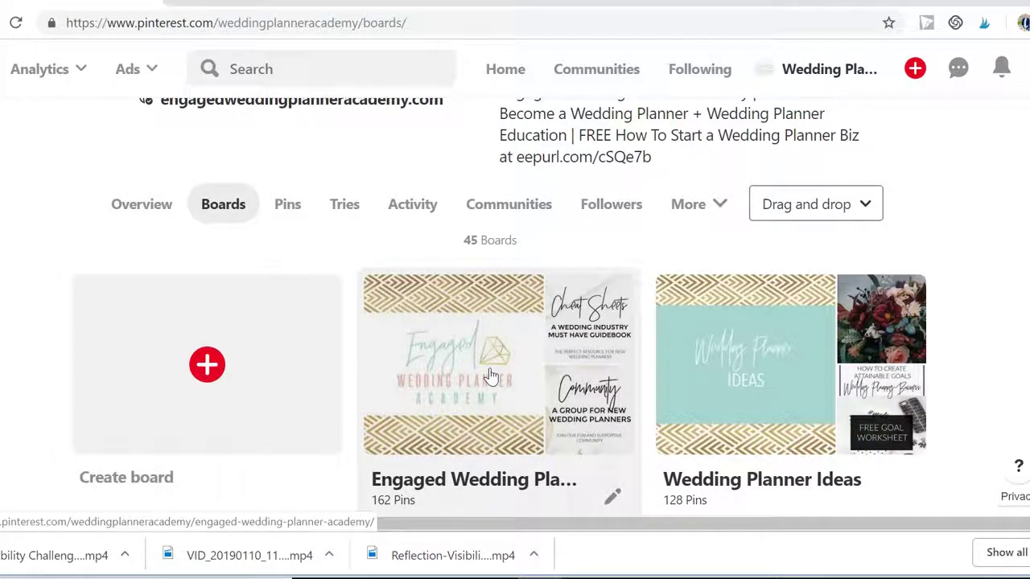
left_click(489, 376)
scroll(800, 287, "down", 3)
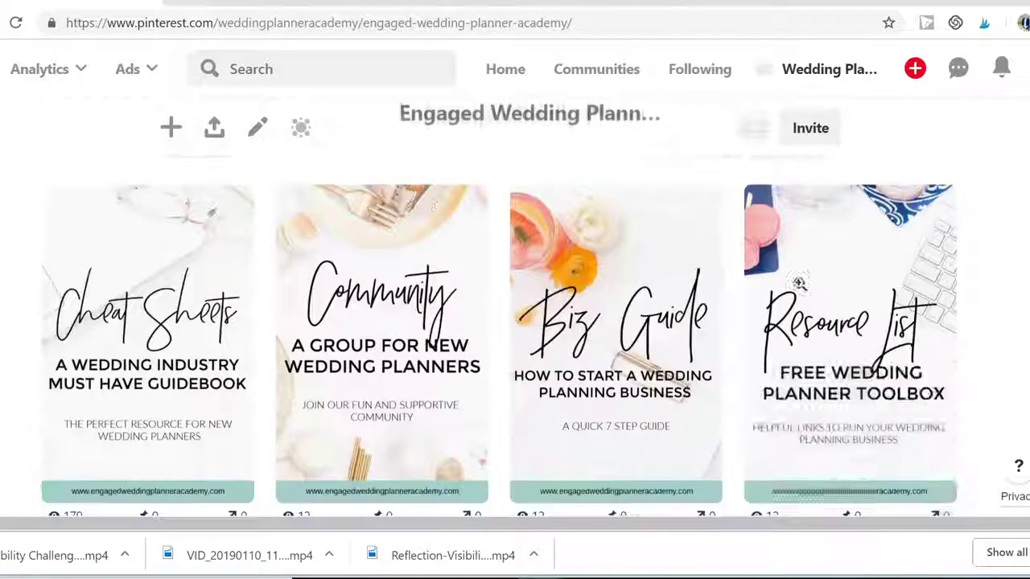
left_click(385, 346)
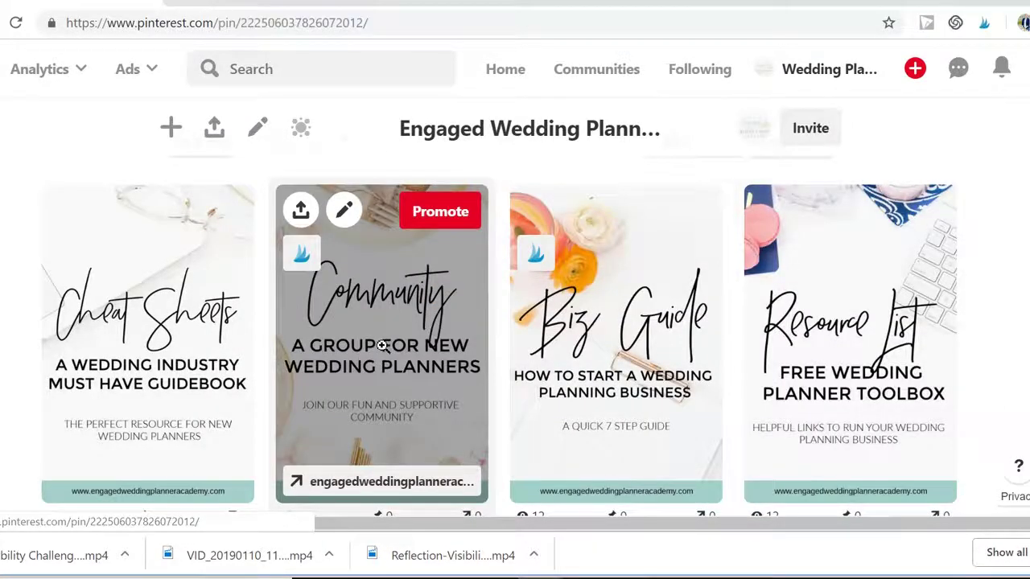
scroll(805, 387, "down", 3)
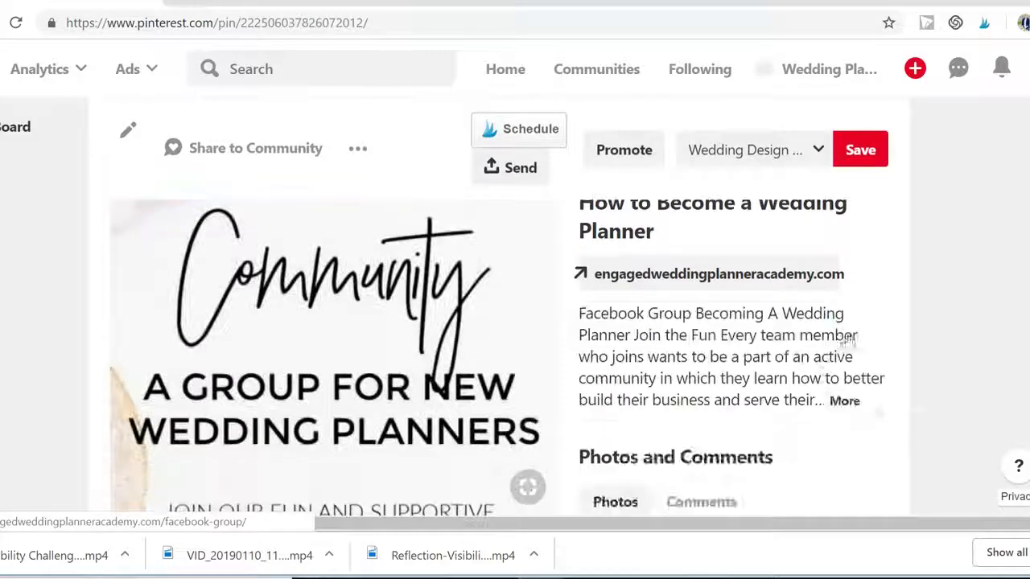
left_click_drag(588, 377, 860, 462)
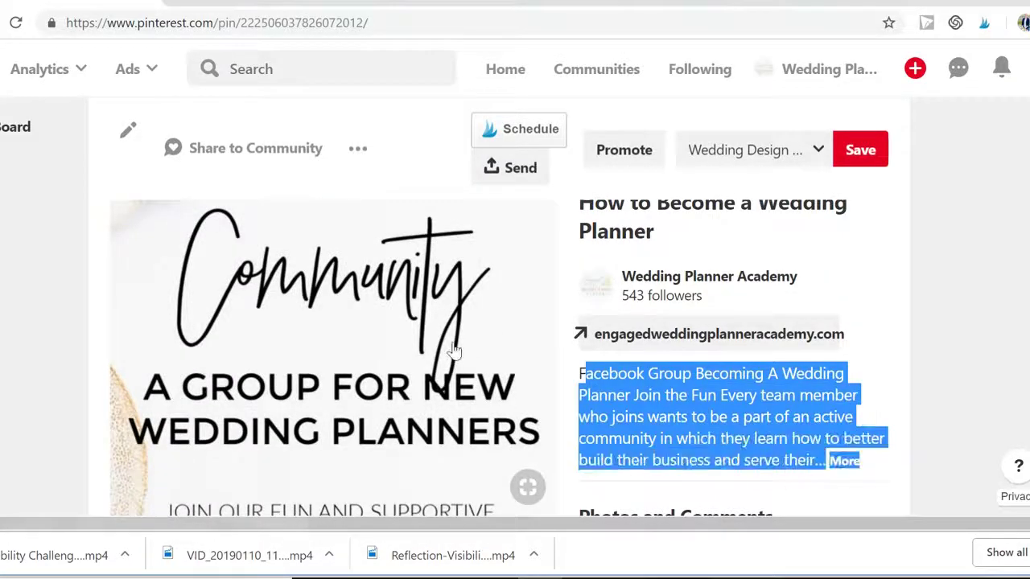
scroll(805, 354, "down", 3)
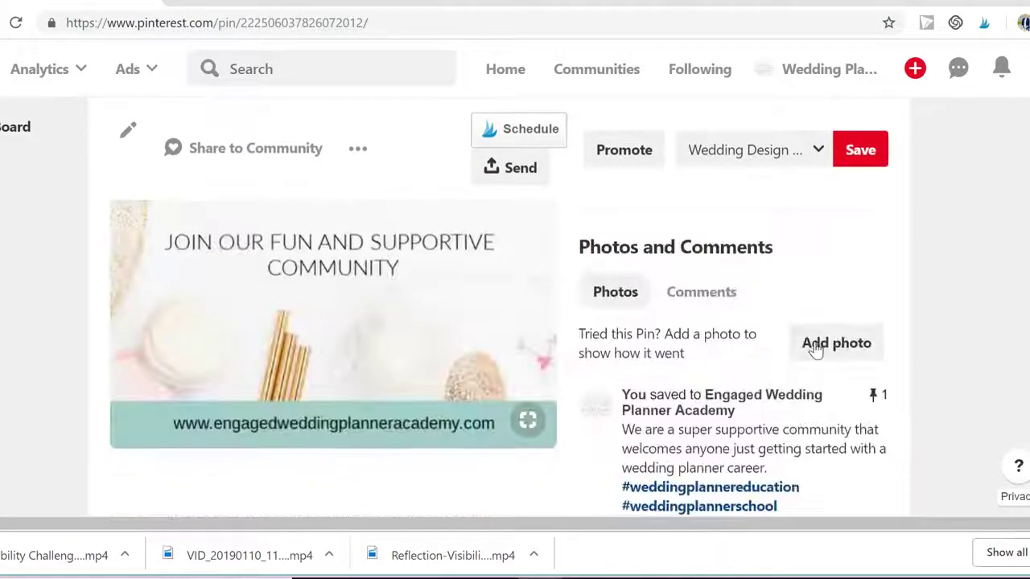
scroll(473, 281, "up", 2)
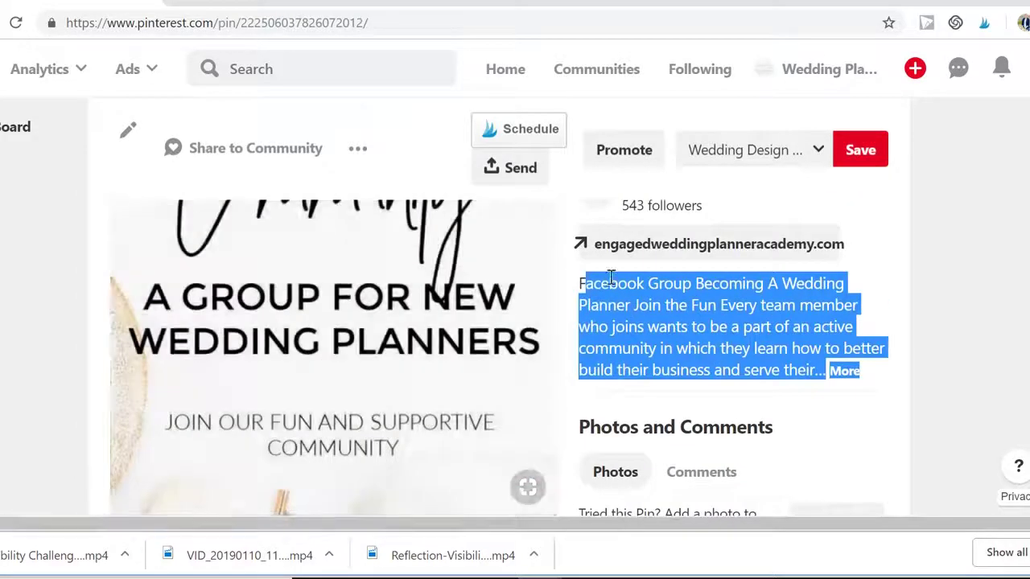
left_click(699, 337)
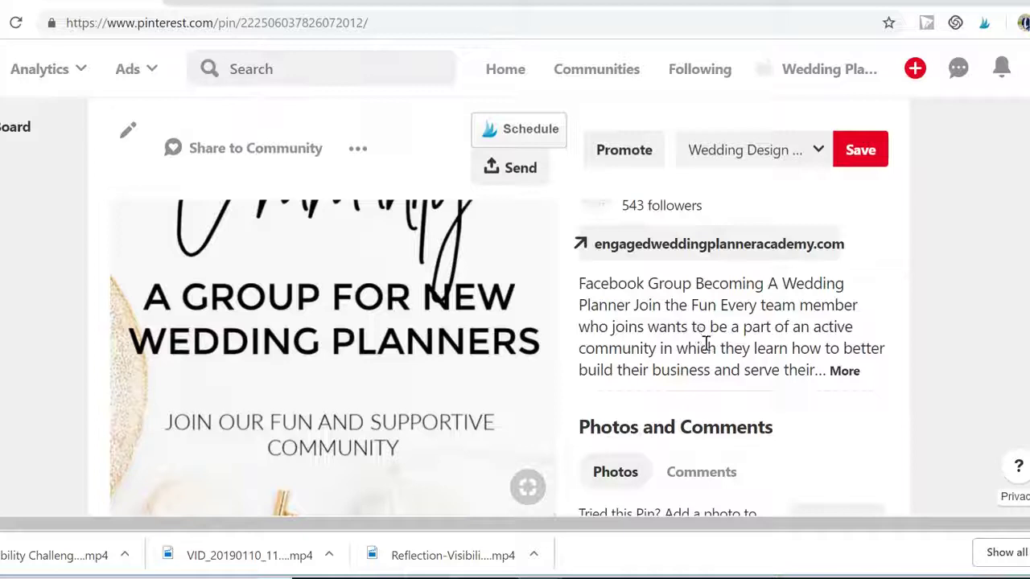
scroll(405, 311, "up", 1)
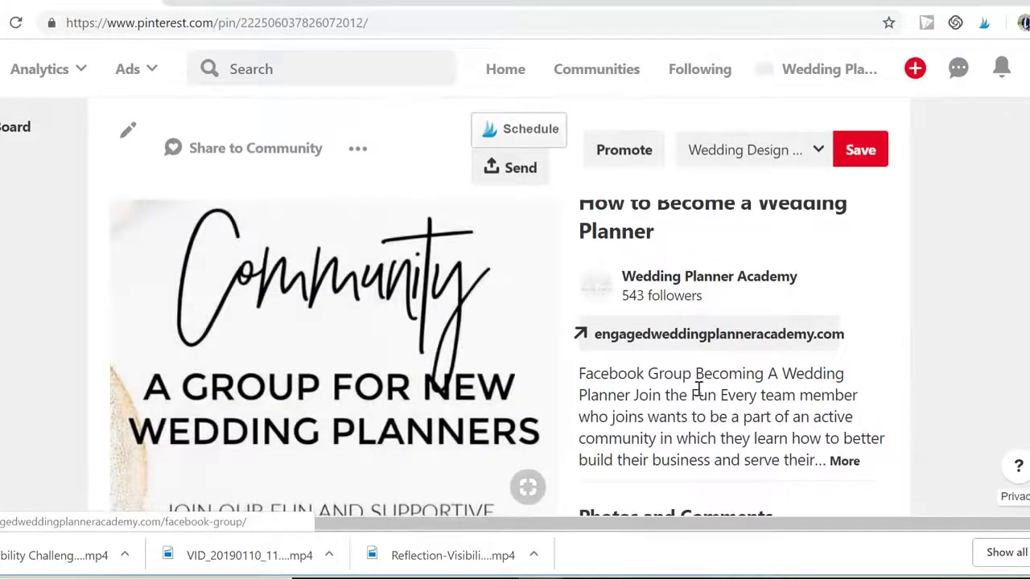
scroll(639, 375, "down", 1)
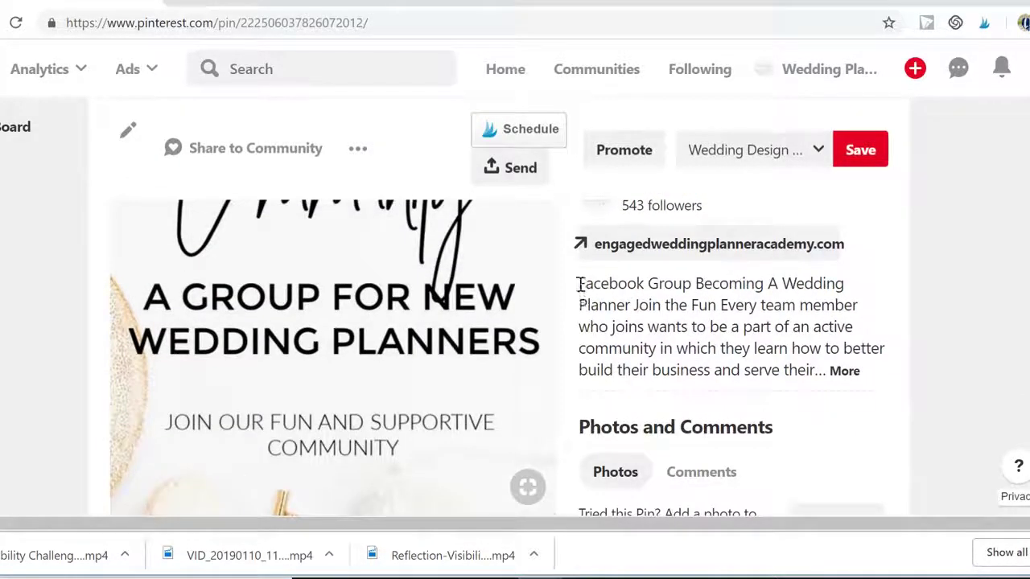
left_click_drag(580, 285, 691, 294)
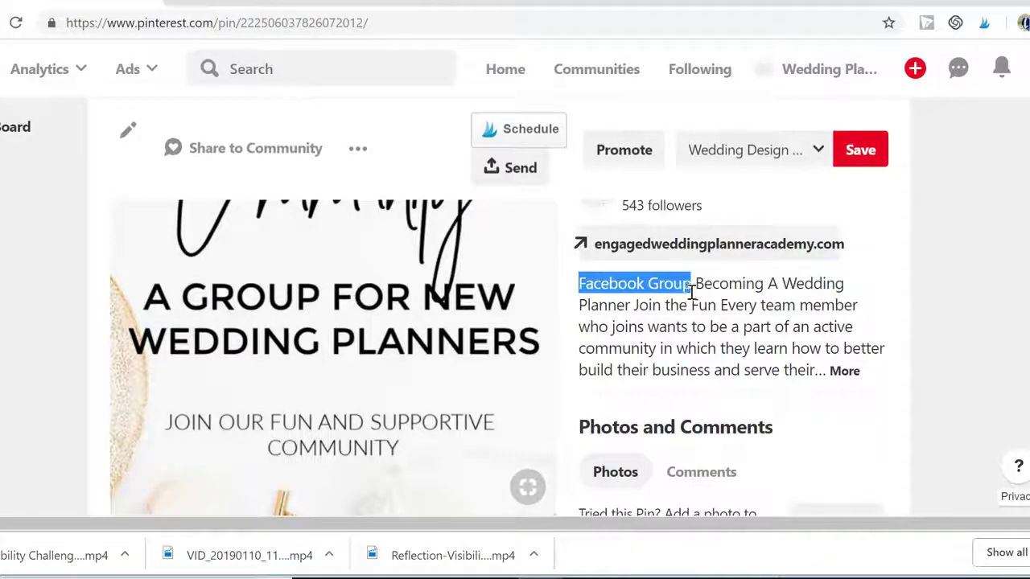
scroll(730, 333, "up", 1)
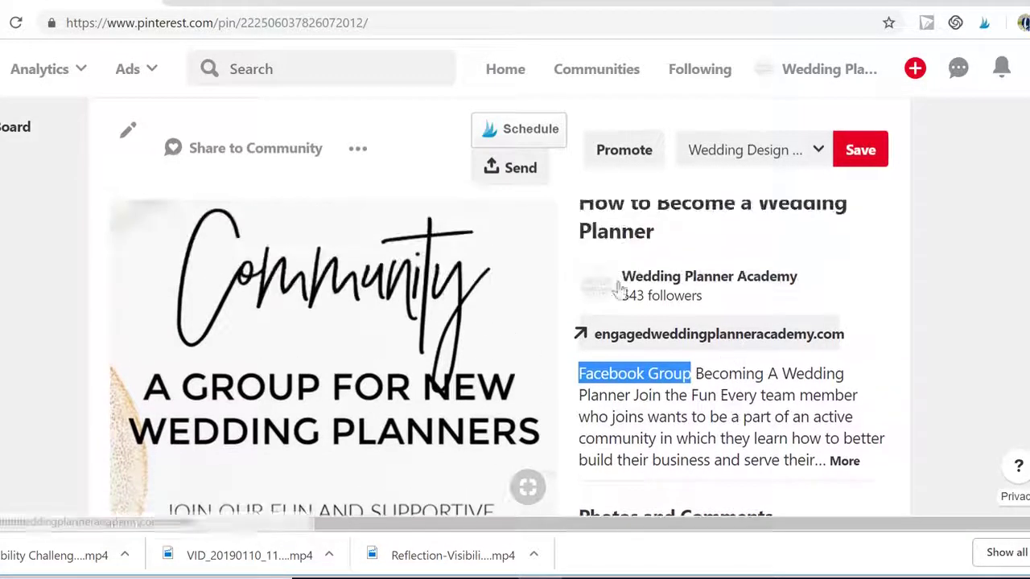
left_click(343, 71)
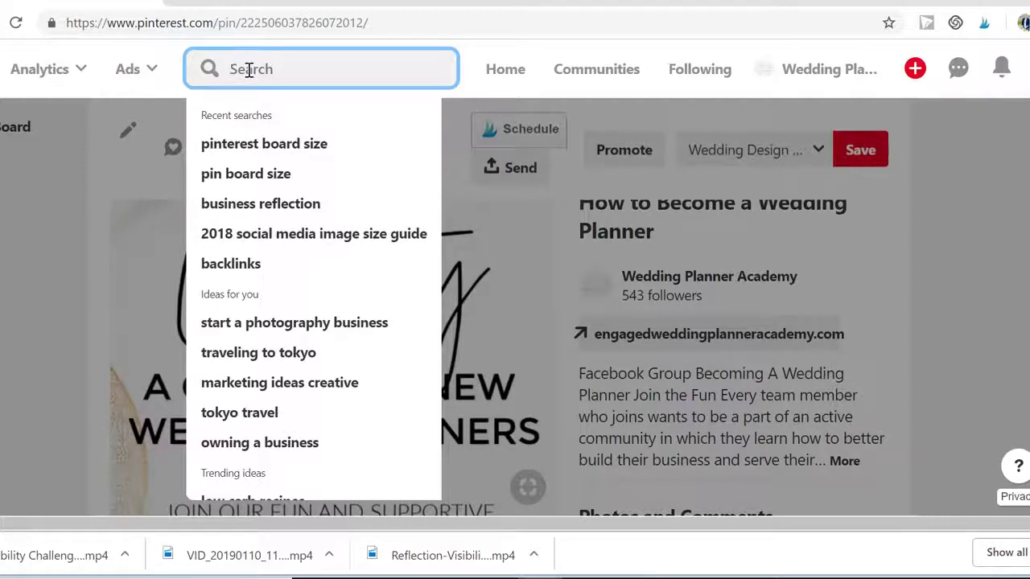
- Dismiss the search suggestions and go to the board holding this pin
left_click(956, 209)
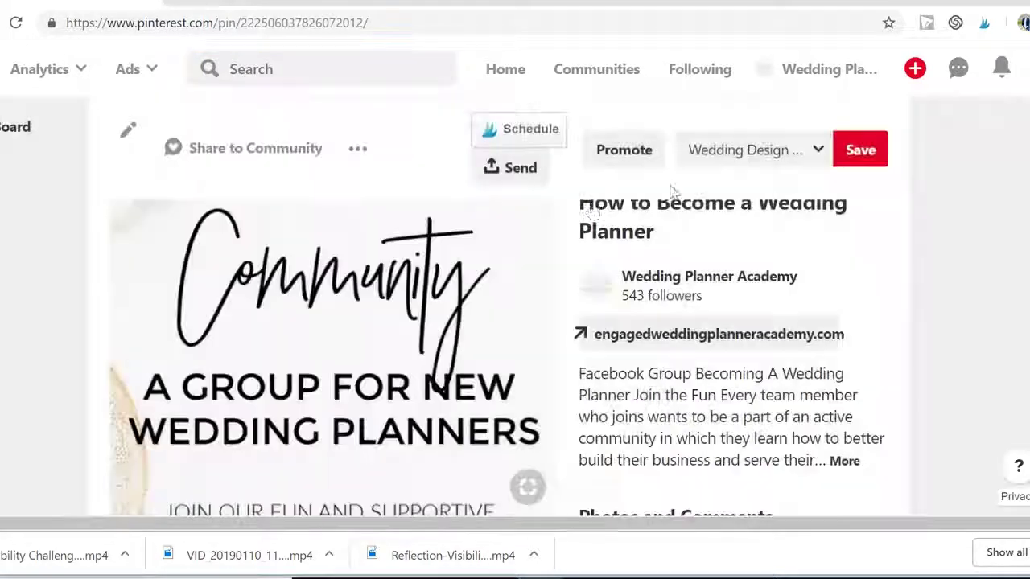
scroll(587, 216, "up", 2)
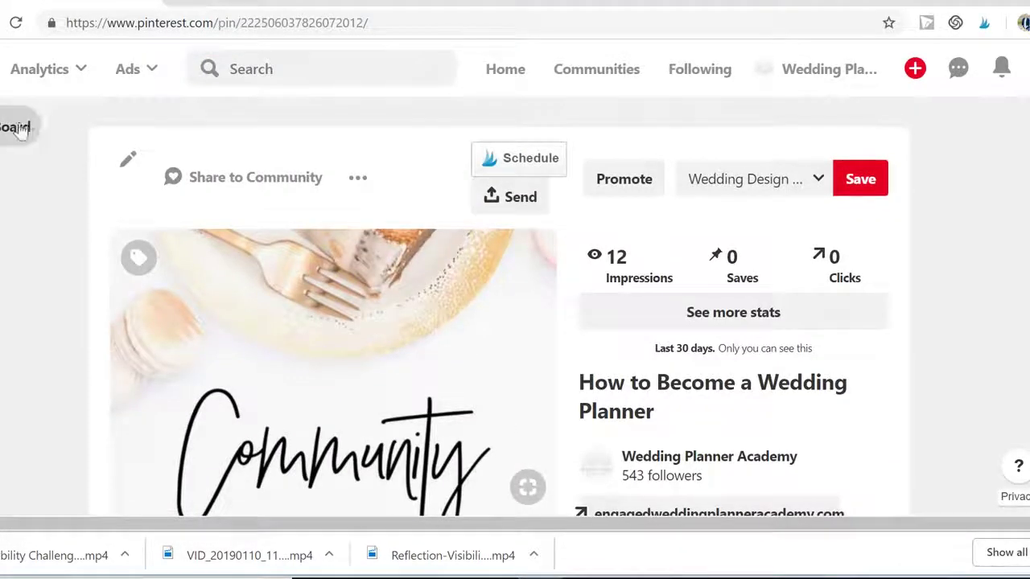
left_click(18, 126)
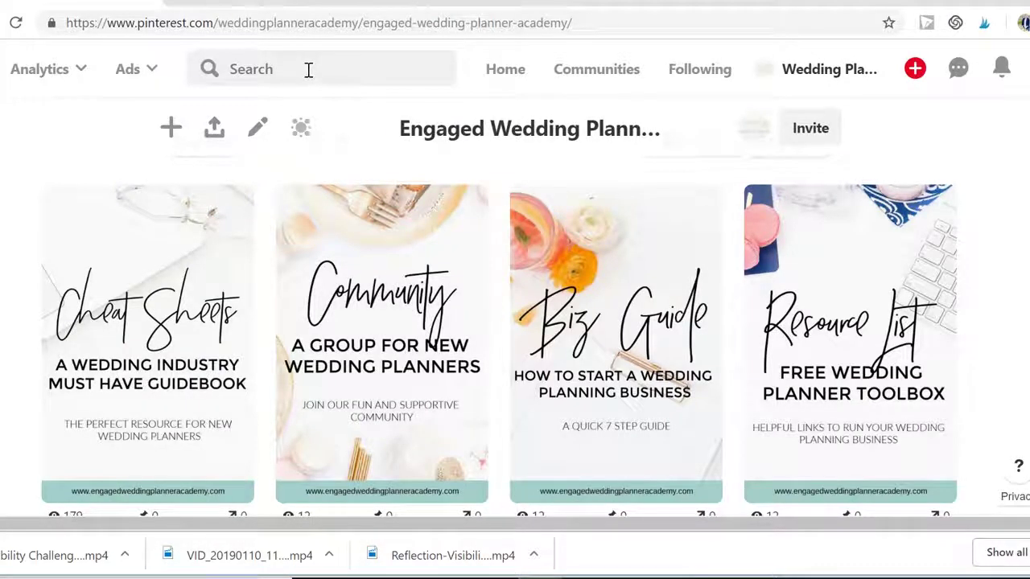
- Search Pinterest for 'pensacola wedding planner' and review the results
left_click(308, 69)
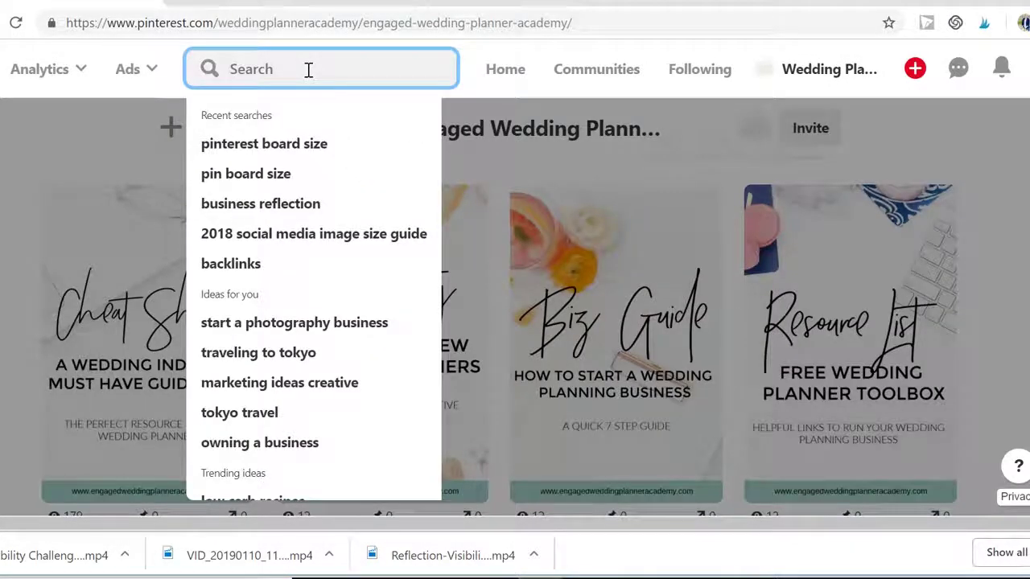
type("pen")
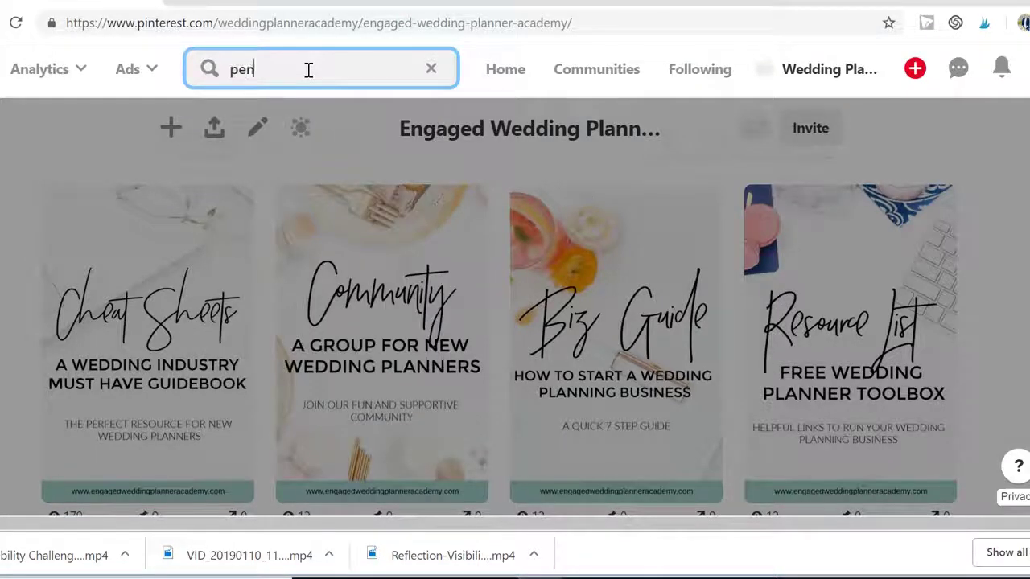
type("sacola wedding")
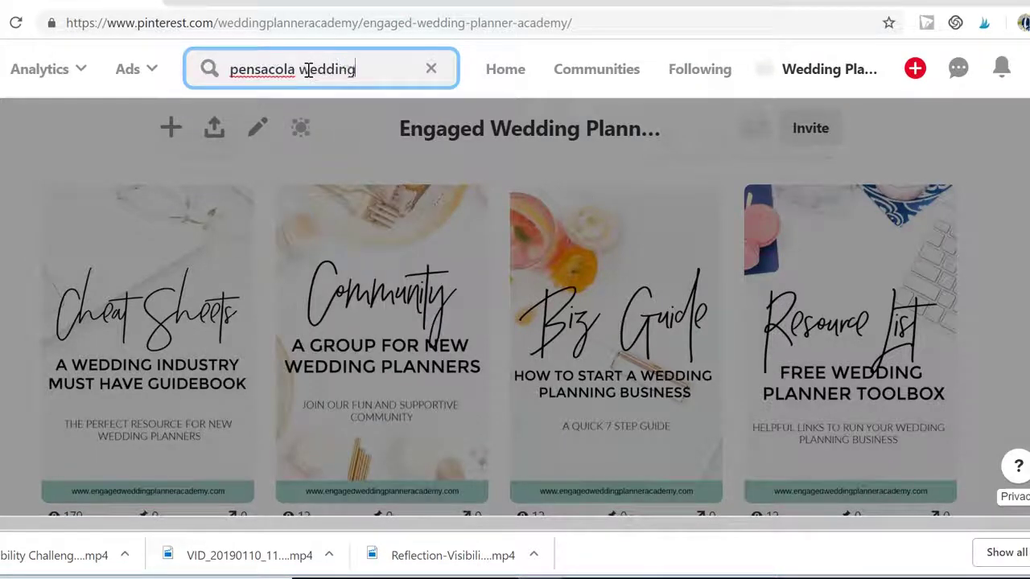
type(" planner")
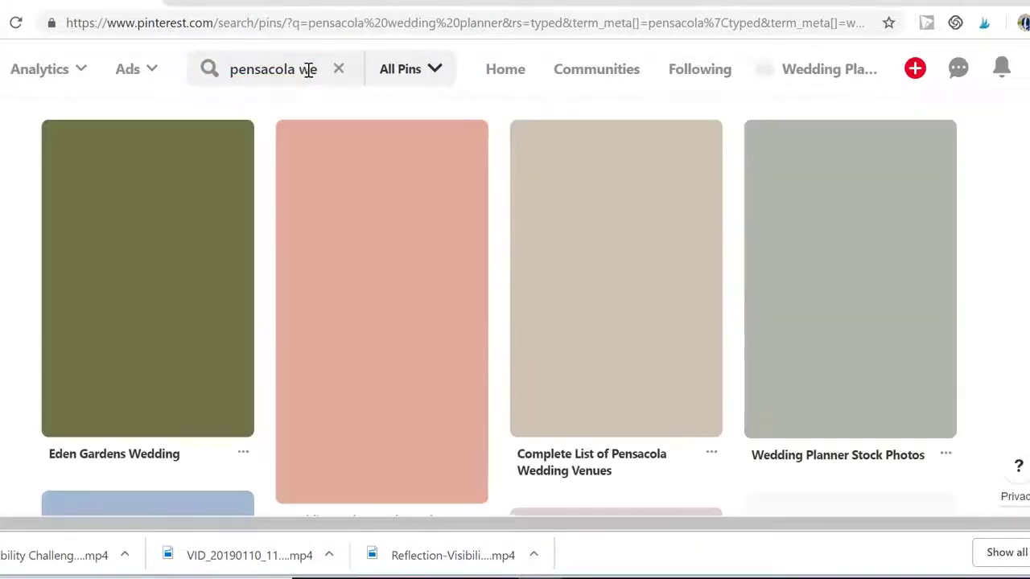
mouse_move(850, 278)
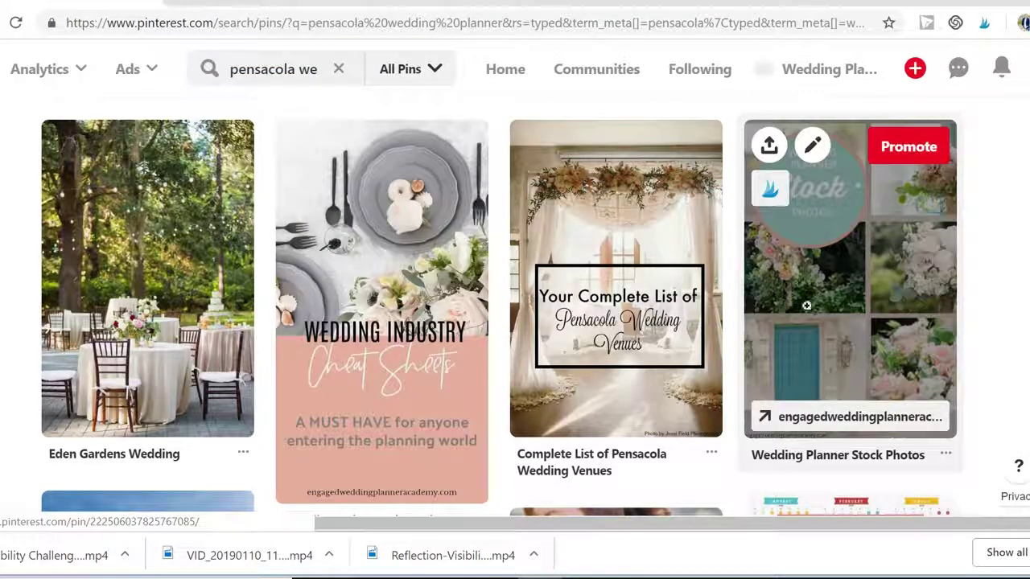
scroll(728, 277, "down", 3)
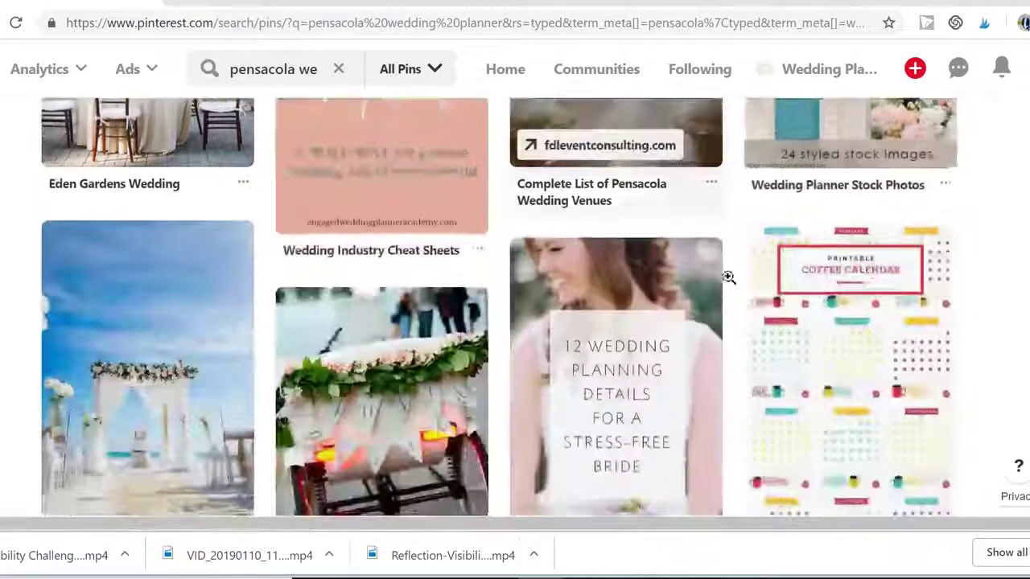
scroll(748, 297, "up", 3)
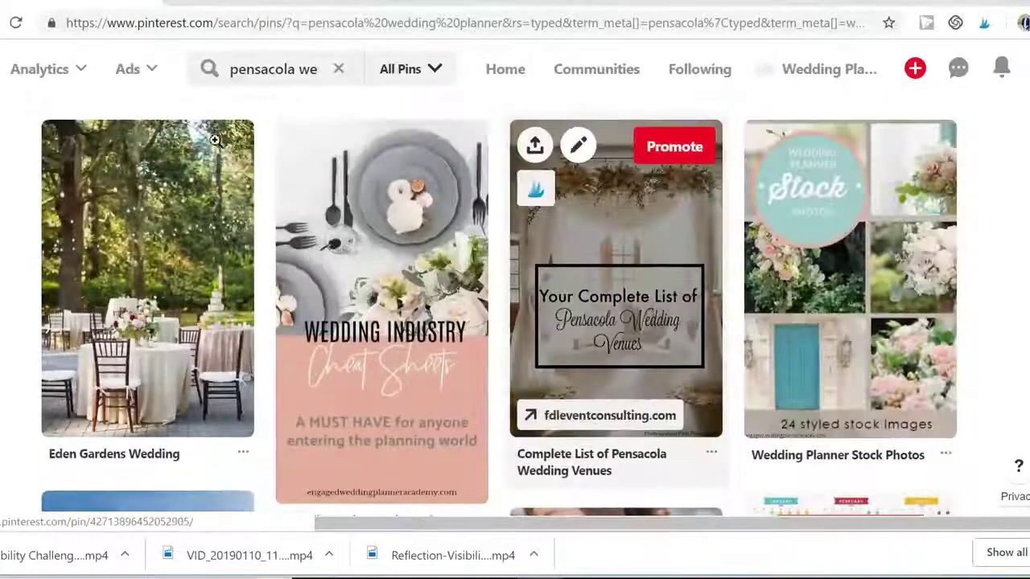
left_click(300, 70)
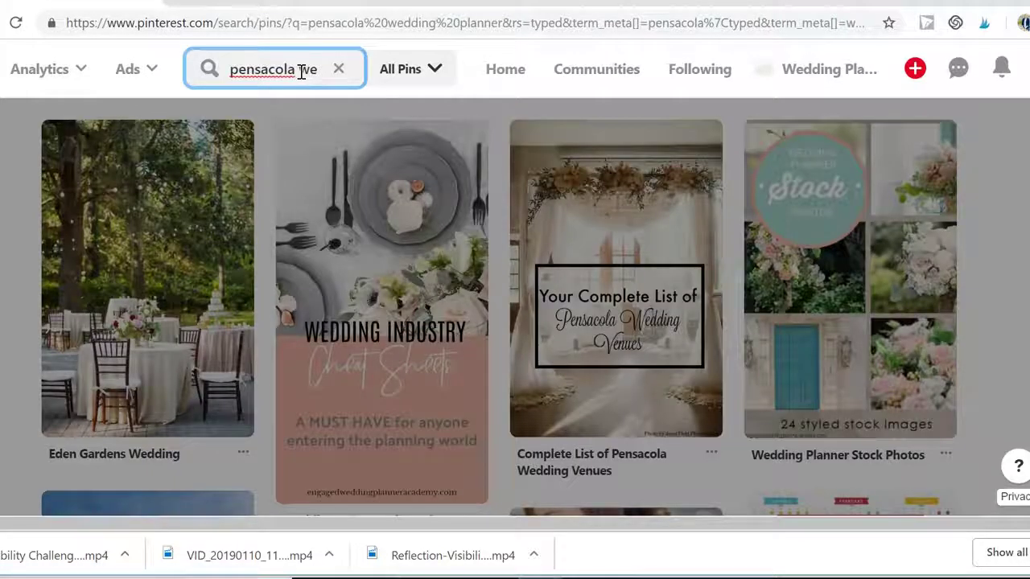
- Edit the query to 'pensacola wedding' and run the search
type("dd")
key("Return")
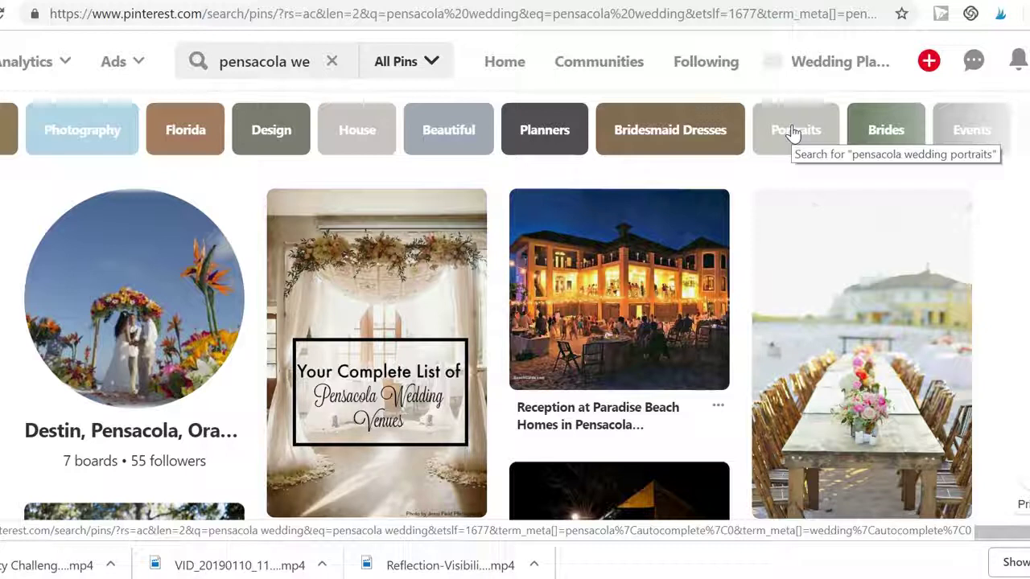
scroll(910, 305, "down", 2)
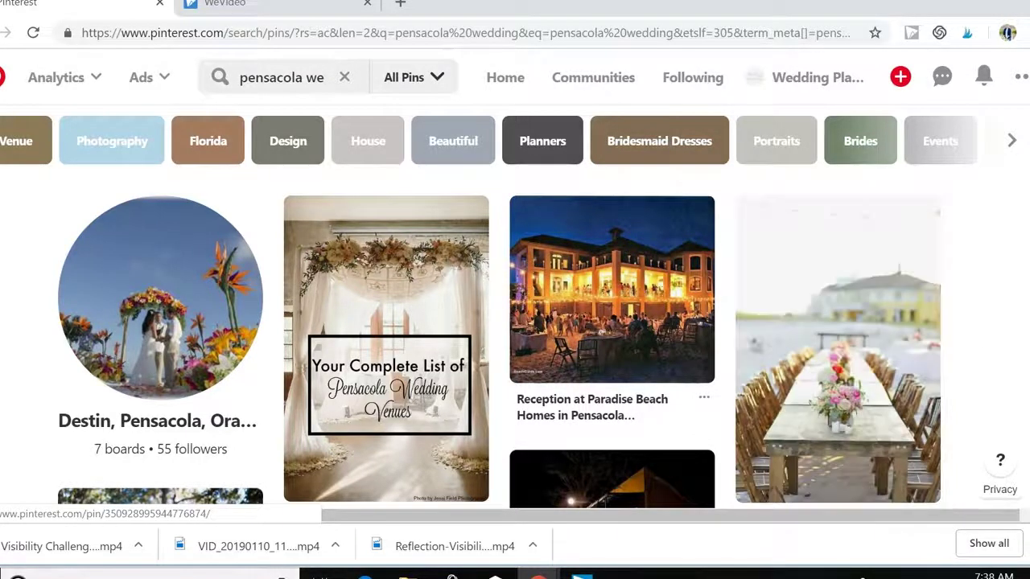
- Start a new pin via Create Pin and visit its empty image, title, description and link fields
left_click(902, 84)
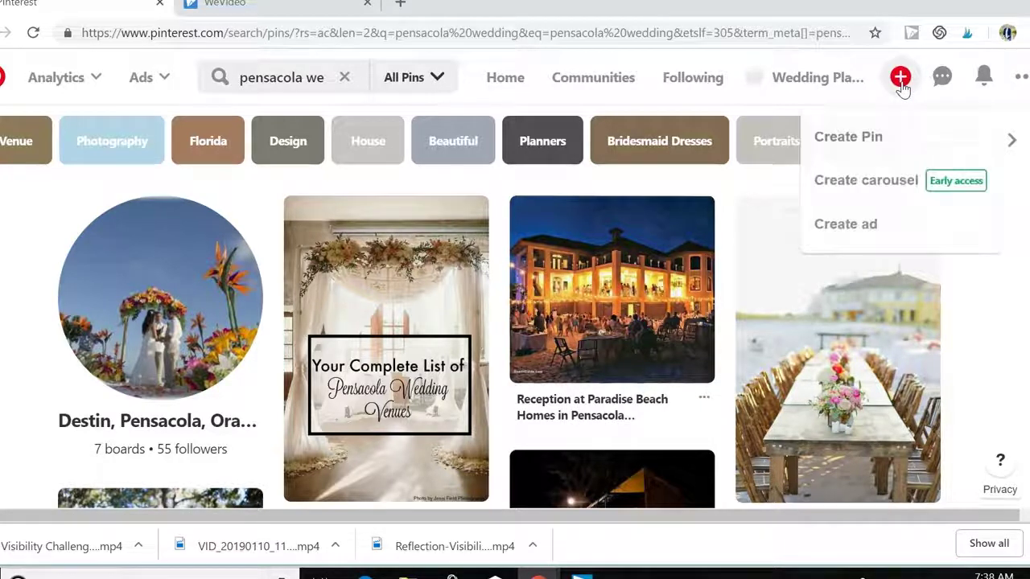
left_click(852, 143)
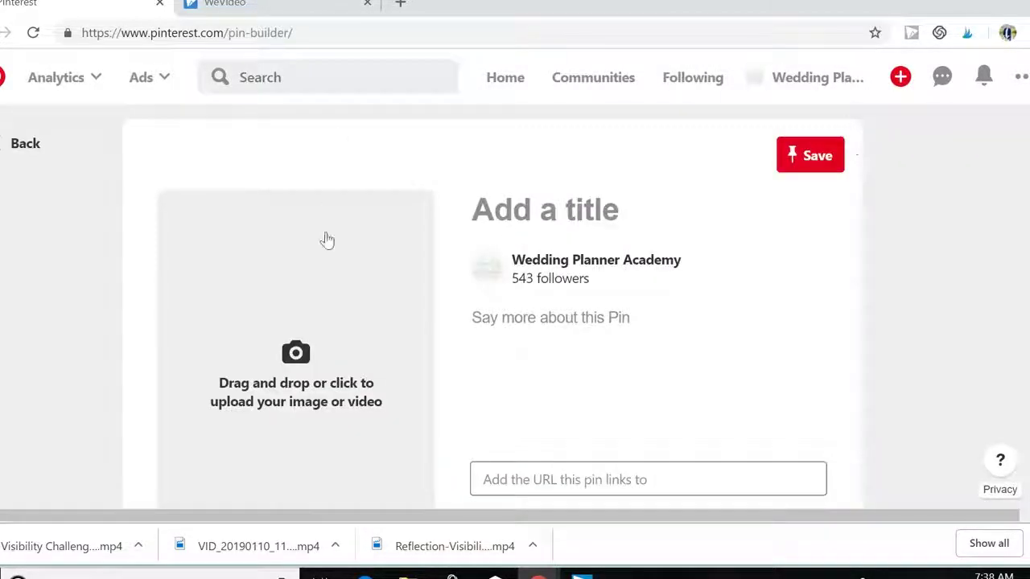
left_click(305, 362)
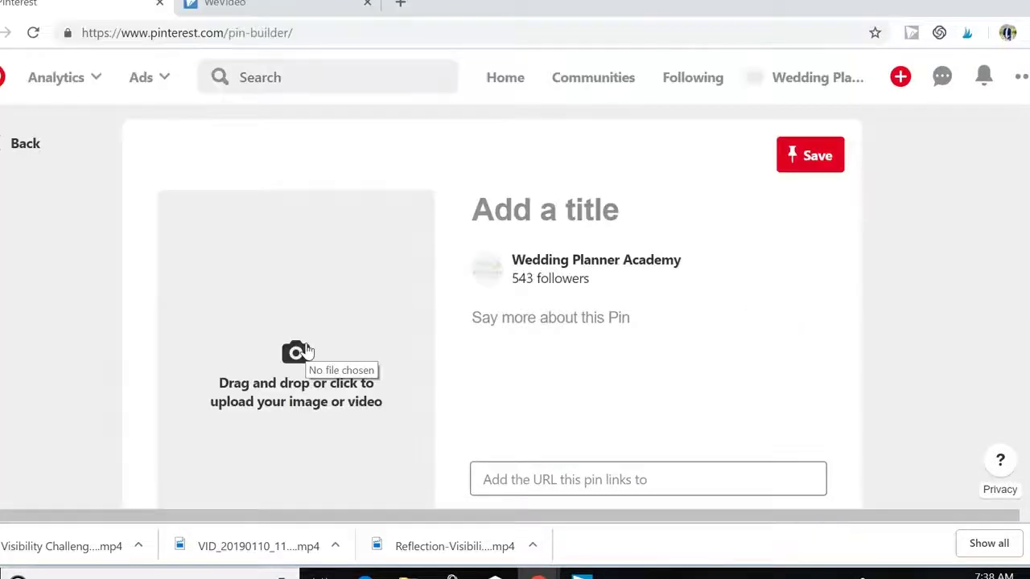
left_click(475, 212)
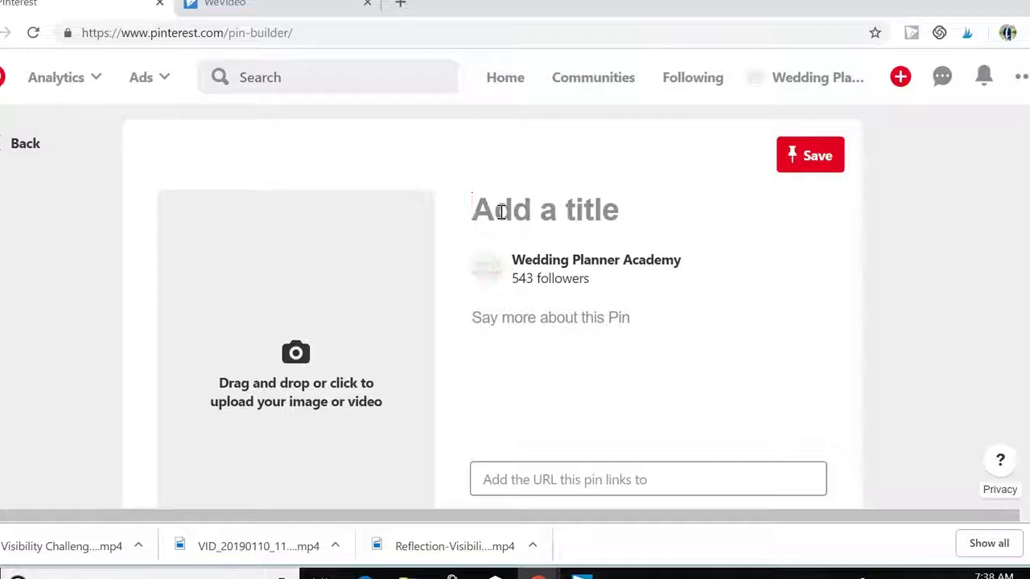
left_click(474, 319)
scroll(692, 326, "down", 2)
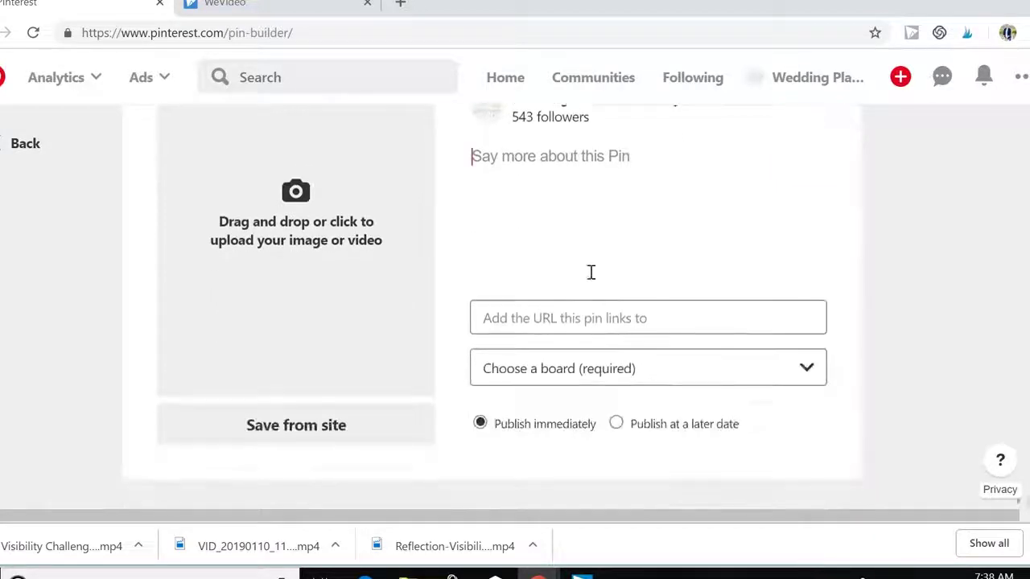
left_click(547, 319)
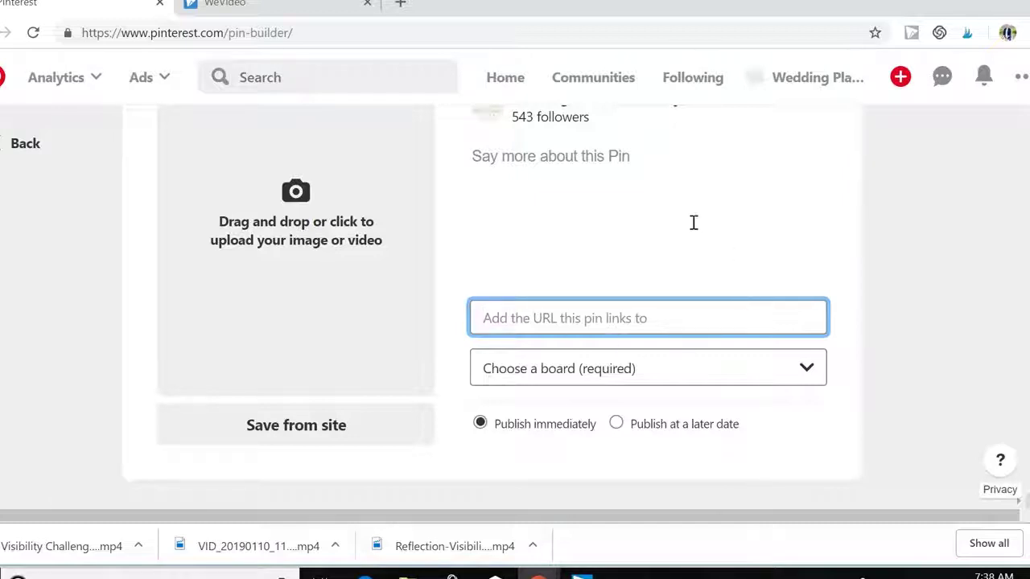
scroll(711, 248, "up", 1)
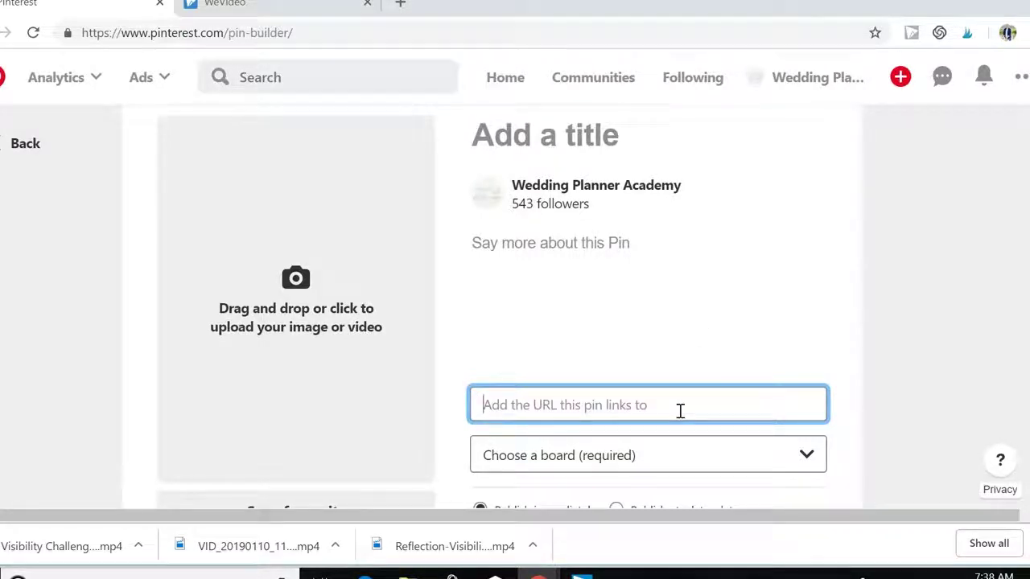
scroll(692, 419, "down", 1)
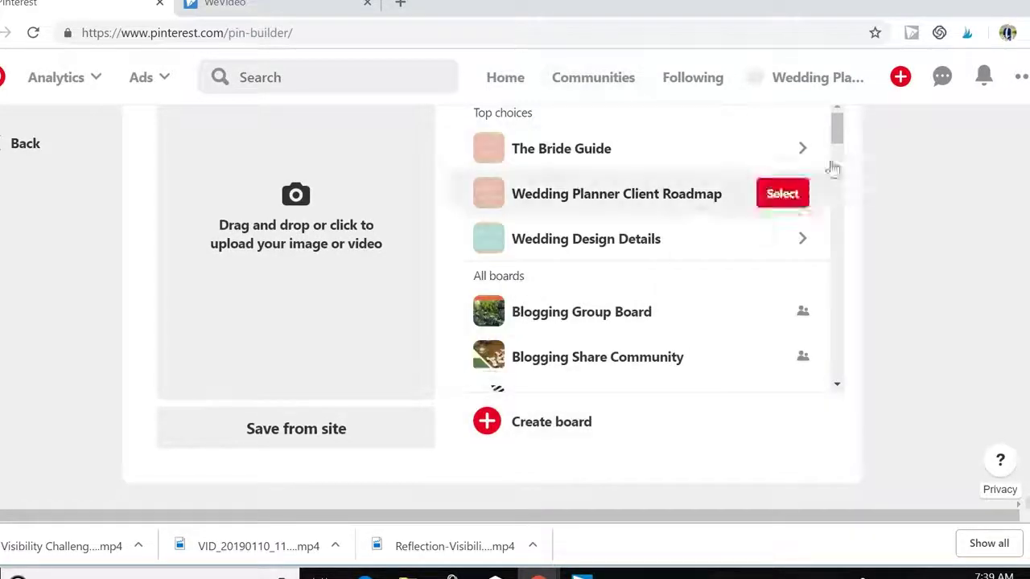
- Scroll back through the 'pensacola wedding' search results
scroll(829, 168, "down", 1)
scroll(846, 202, "down", 5)
scroll(874, 214, "up", 7)
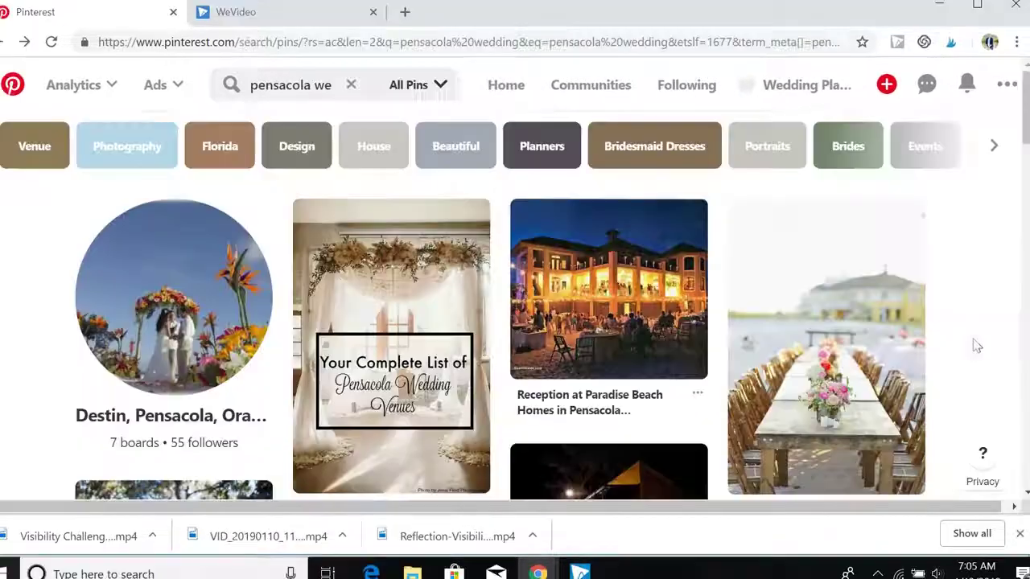